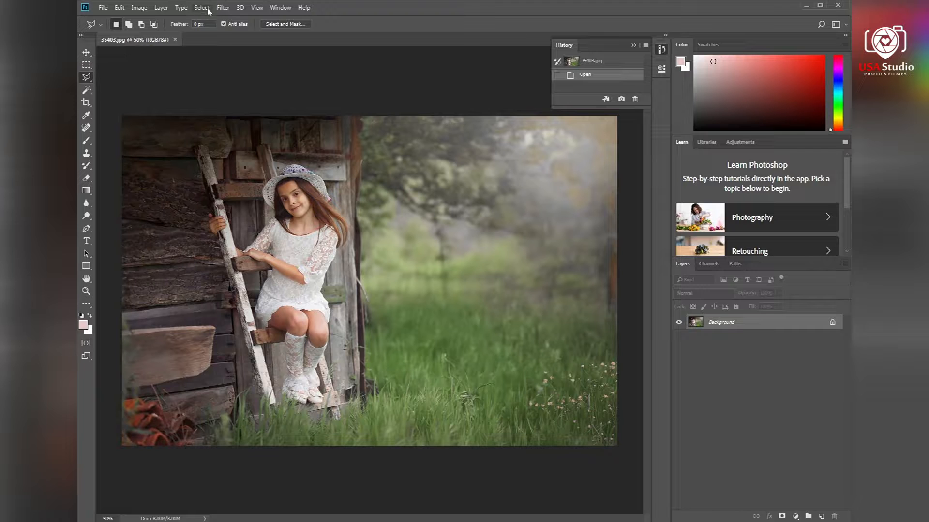
Step: Open the Camera Raw Filter and set Temperature to -8 and Tint to +14
{"action": "left_click", "coordinate": [223, 9]}
{"action": "left_click", "coordinate": [243, 66]}
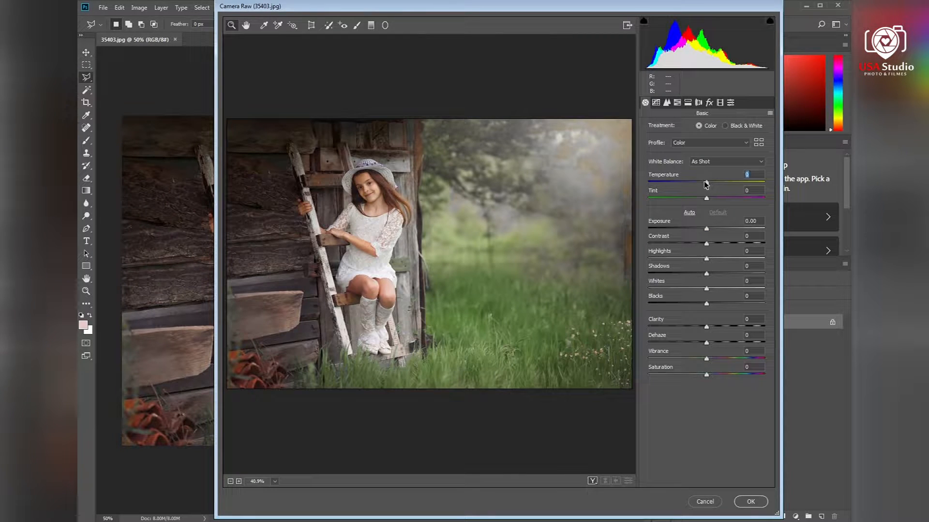
{"action": "left_click_drag", "start_coordinate": [706, 184], "coordinate": [701, 183]}
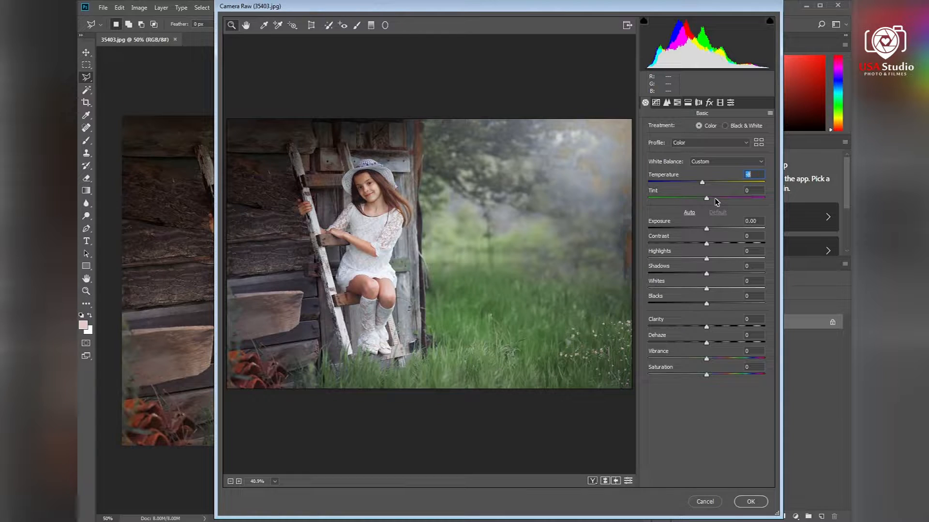
{"action": "left_click", "coordinate": [714, 198]}
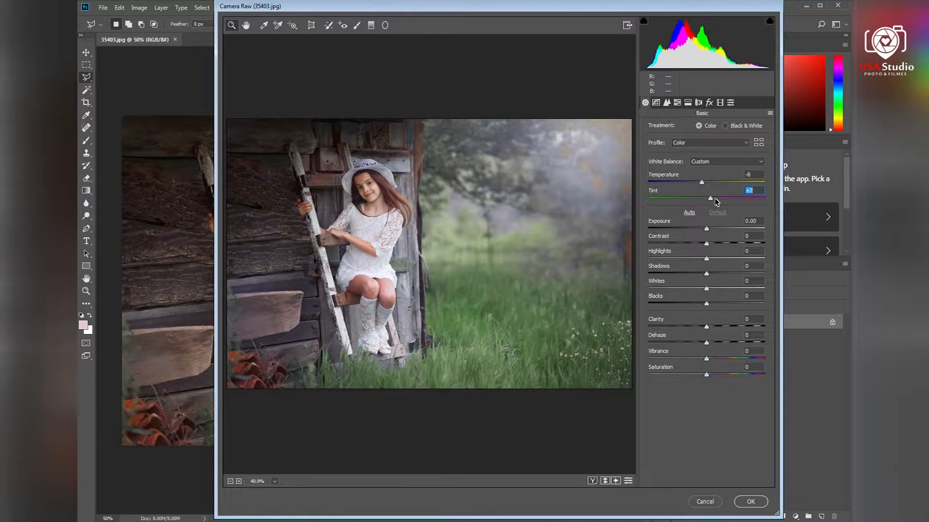
Step: Set Exposure +0.15, Contrast +23, Highlights -9, Shadows +7, Whites -5, Blacks -3 and Clarity +13
{"action": "left_click", "coordinate": [708, 228]}
{"action": "left_click", "coordinate": [710, 243]}
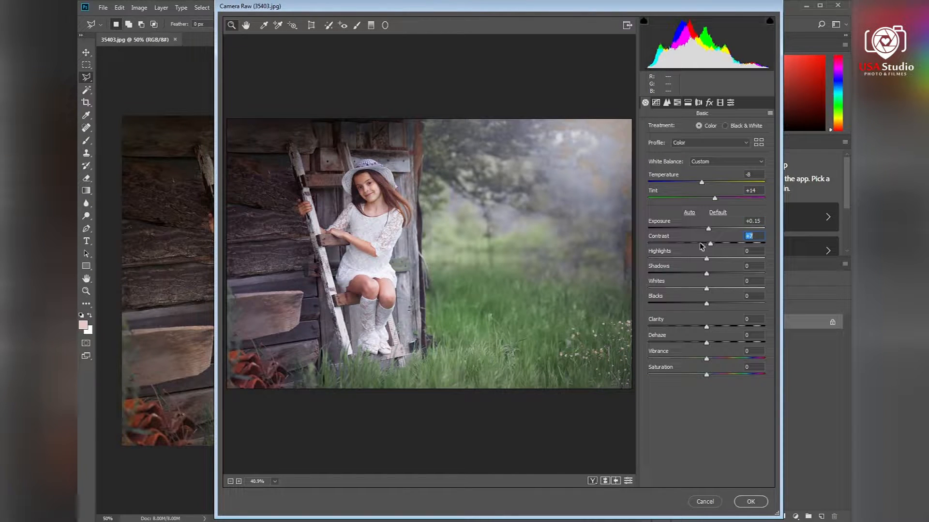
{"action": "left_click_drag", "start_coordinate": [712, 247], "coordinate": [715, 326]}
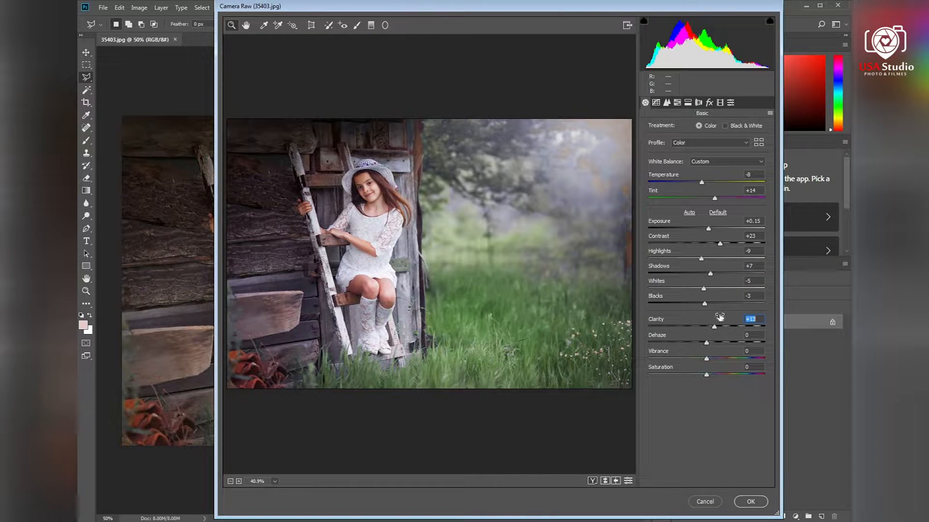
Step: In HSL Saturation, set Oranges to -42, Yellows to +100 and Greens to +100
{"action": "left_click", "coordinate": [667, 103]}
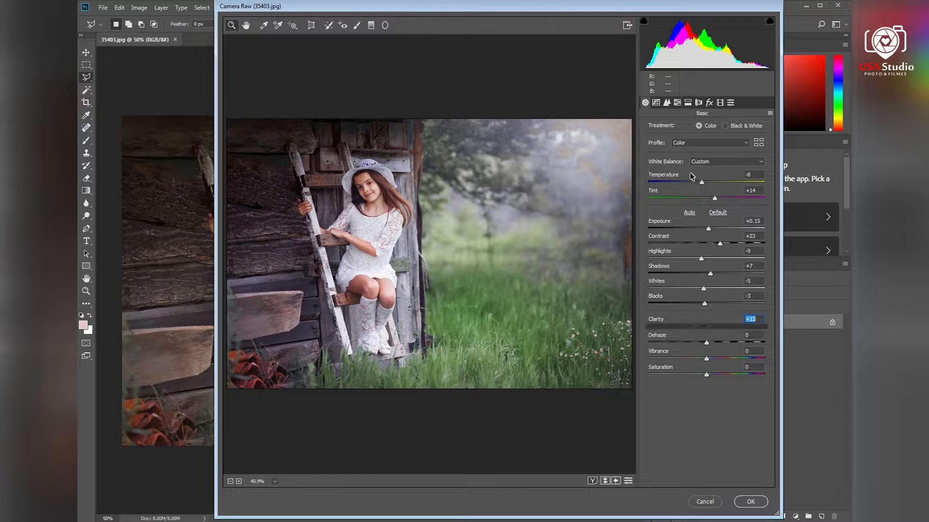
{"action": "left_click", "coordinate": [677, 102]}
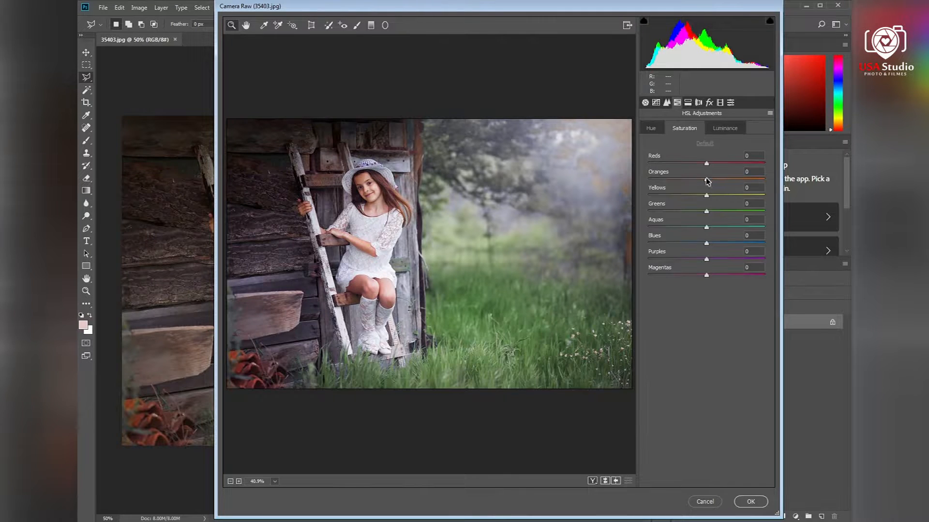
{"action": "left_click_drag", "start_coordinate": [699, 181], "coordinate": [768, 199]}
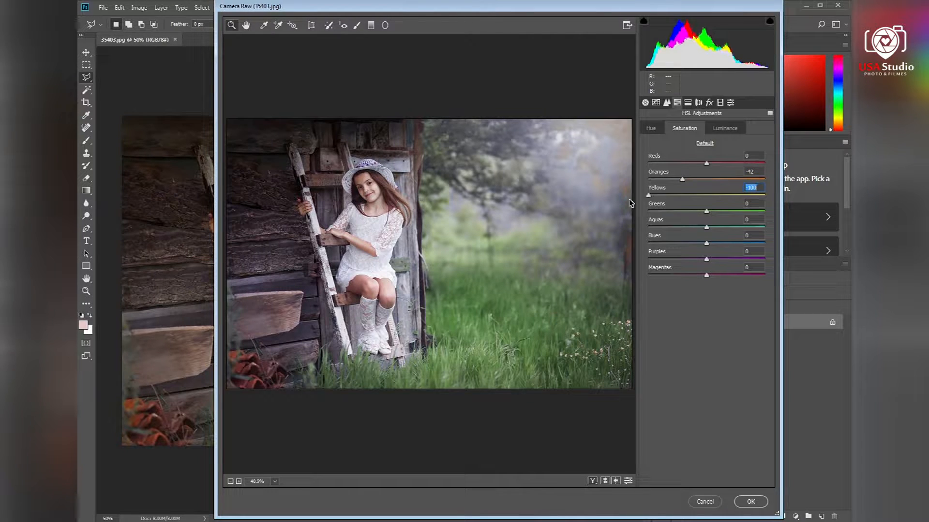
{"action": "left_click_drag", "start_coordinate": [708, 213], "coordinate": [757, 217]}
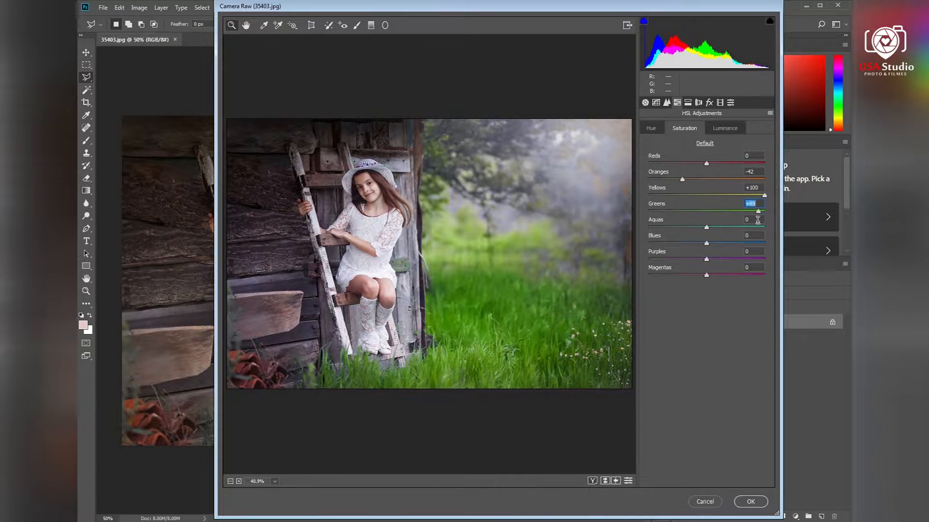
Step: In HSL Hue, set Yellows and Greens both to -100
{"action": "left_click", "coordinate": [652, 128]}
{"action": "left_click_drag", "start_coordinate": [707, 197], "coordinate": [602, 208]}
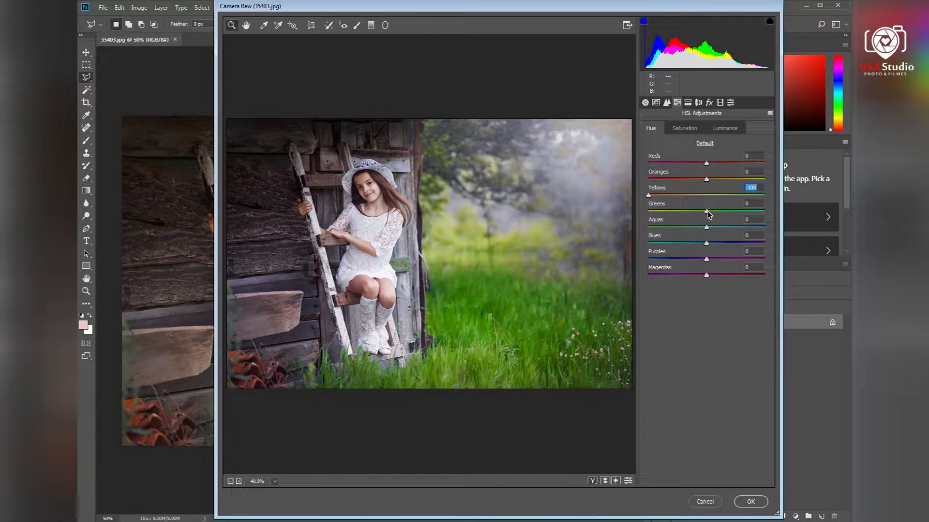
{"action": "left_click_drag", "start_coordinate": [706, 212], "coordinate": [648, 213]}
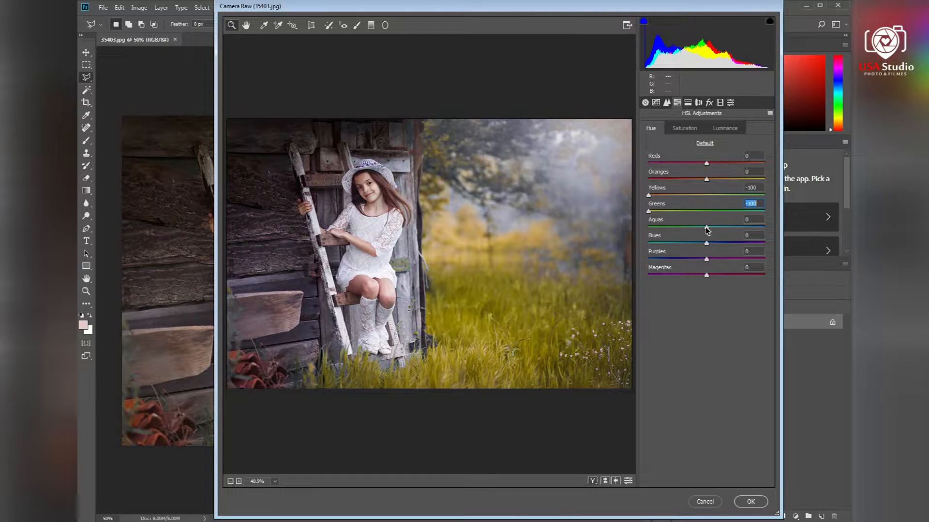
Step: Adjust the Aquas, Blues and Purples hue sliders
{"action": "left_click_drag", "start_coordinate": [707, 230], "coordinate": [776, 221]}
{"action": "left_click_drag", "start_coordinate": [707, 245], "coordinate": [764, 243]}
{"action": "left_click_drag", "start_coordinate": [700, 261], "coordinate": [656, 260]}
{"action": "left_click_drag", "start_coordinate": [792, 257], "coordinate": [776, 228]}
Step: In HSL Saturation, set Aquas to -100 and Greens to +100
{"action": "left_click", "coordinate": [690, 130]}
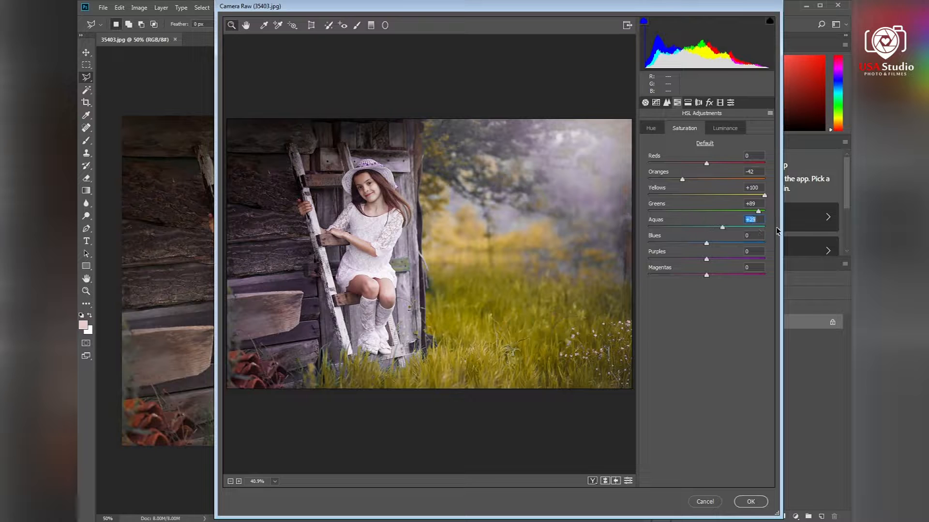
{"action": "type", "text": "-100"}
{"action": "key", "text": "Return"}
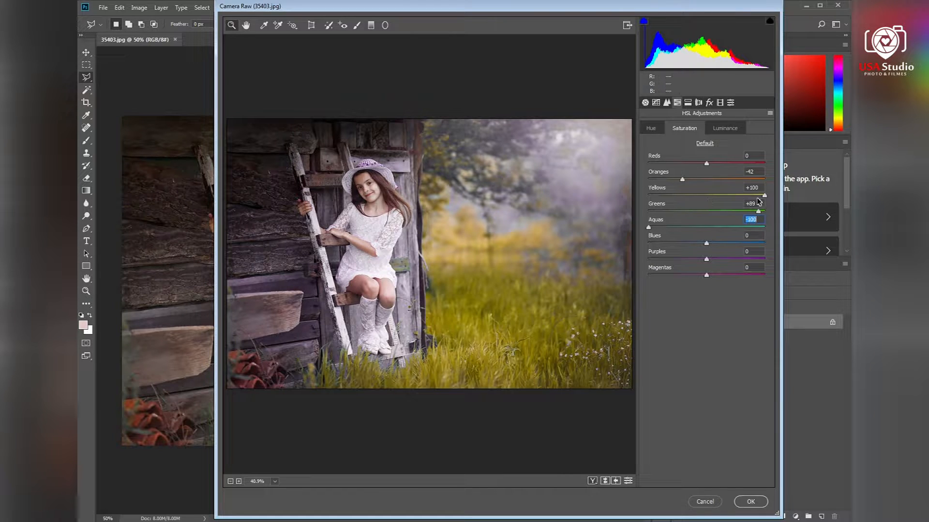
{"action": "left_click_drag", "start_coordinate": [696, 194], "coordinate": [832, 213]}
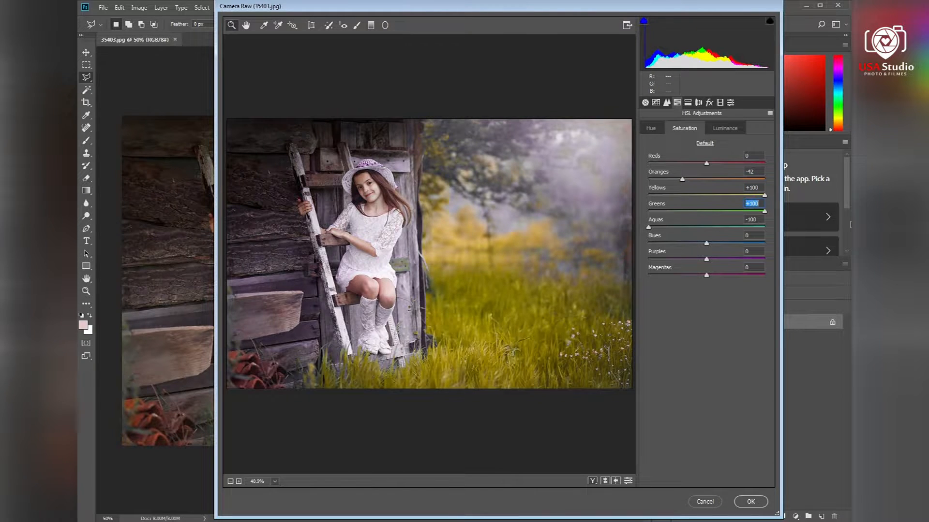
Step: In HSL Luminance, set Yellows to +3 and Greens to +24, then apply the filter
{"action": "left_click", "coordinate": [734, 130]}
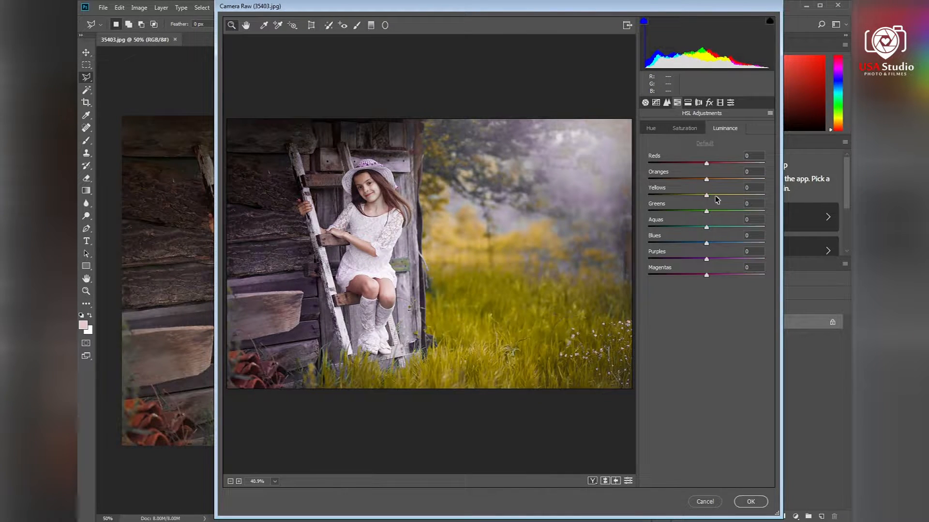
{"action": "left_click_drag", "start_coordinate": [715, 195], "coordinate": [728, 214]}
{"action": "key", "text": "ctrl+z"}
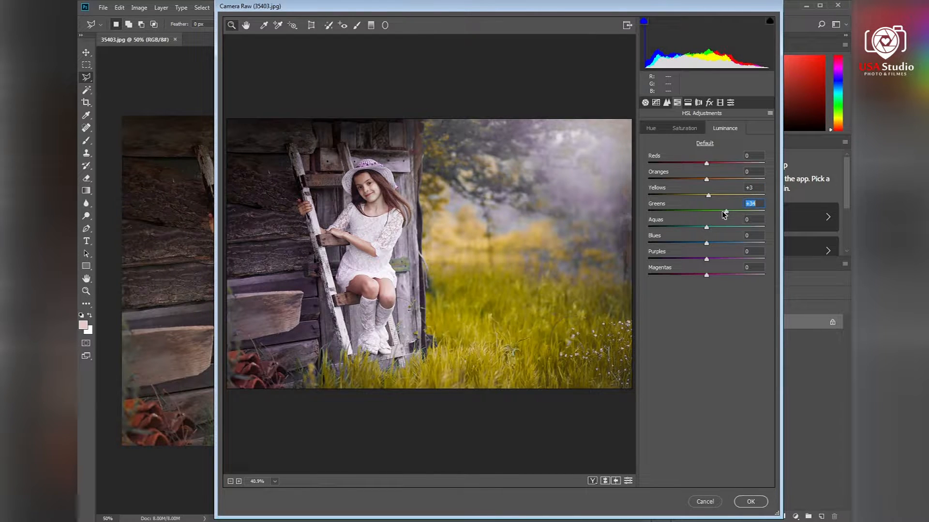
{"action": "left_click", "coordinate": [750, 502]}
Step: Reapply the last Camera Raw Filter to the image
{"action": "left_click", "coordinate": [223, 7]}
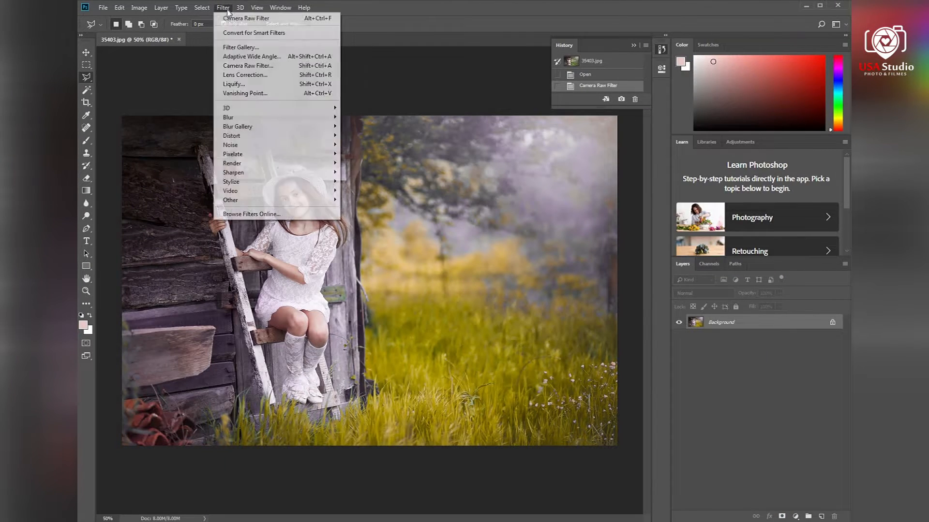
{"action": "left_click", "coordinate": [231, 20]}
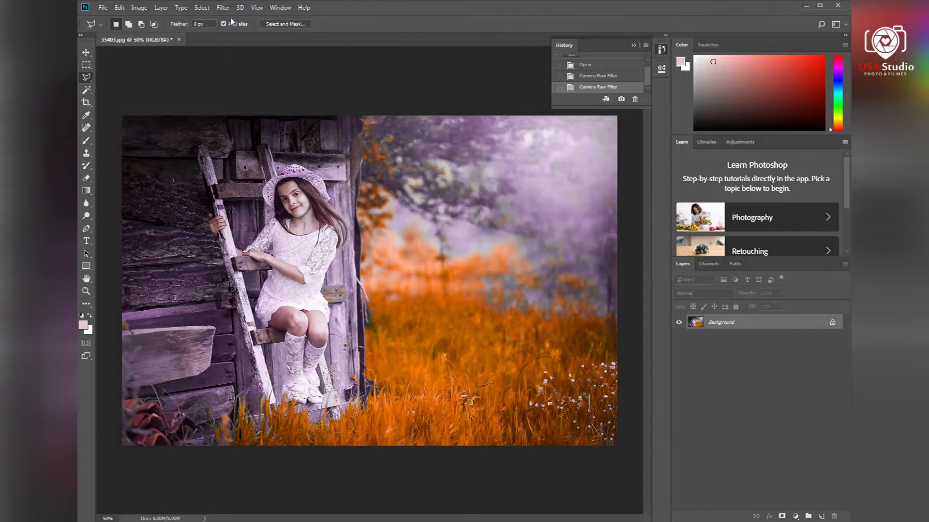
Step: Open the Camera Raw Filter again and set Tint to -38 and Temperature to -6
{"action": "left_click", "coordinate": [224, 9]}
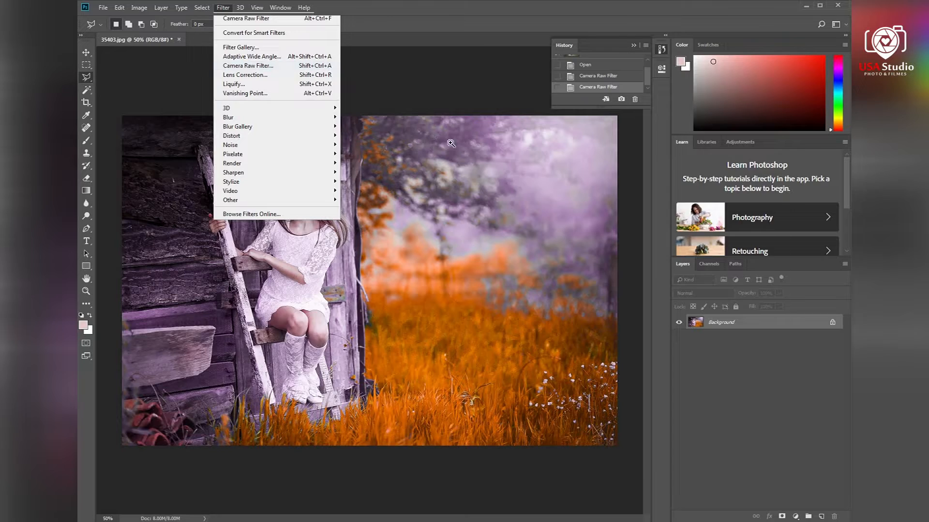
{"action": "key", "text": "Return"}
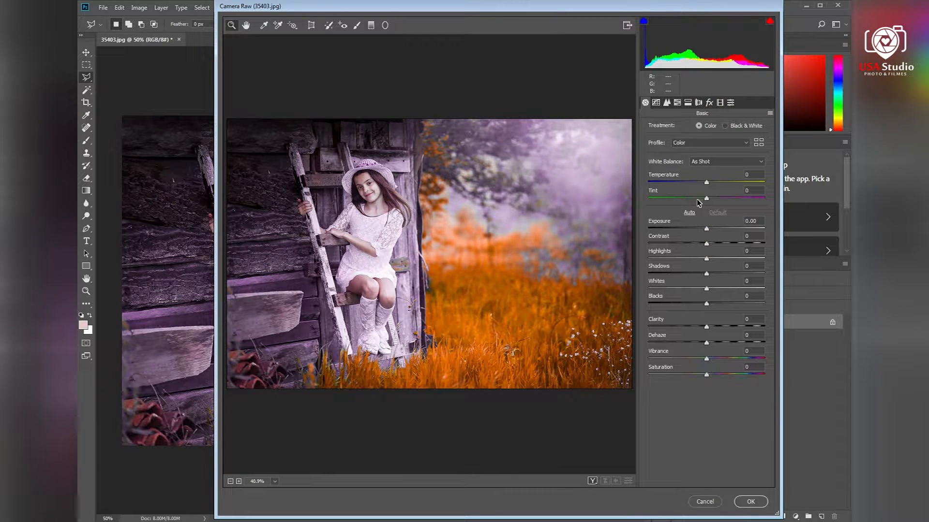
{"action": "left_click_drag", "start_coordinate": [699, 203], "coordinate": [689, 202]}
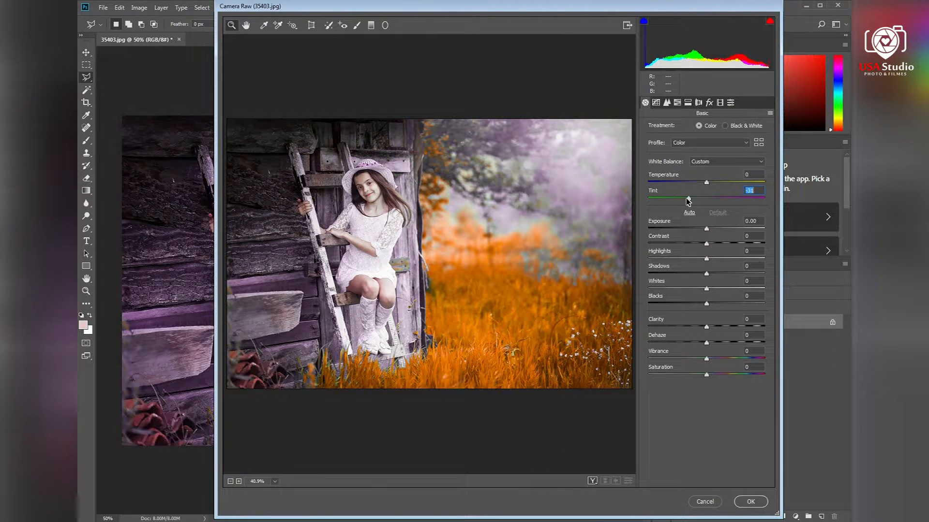
{"action": "left_click_drag", "start_coordinate": [686, 202], "coordinate": [702, 183]}
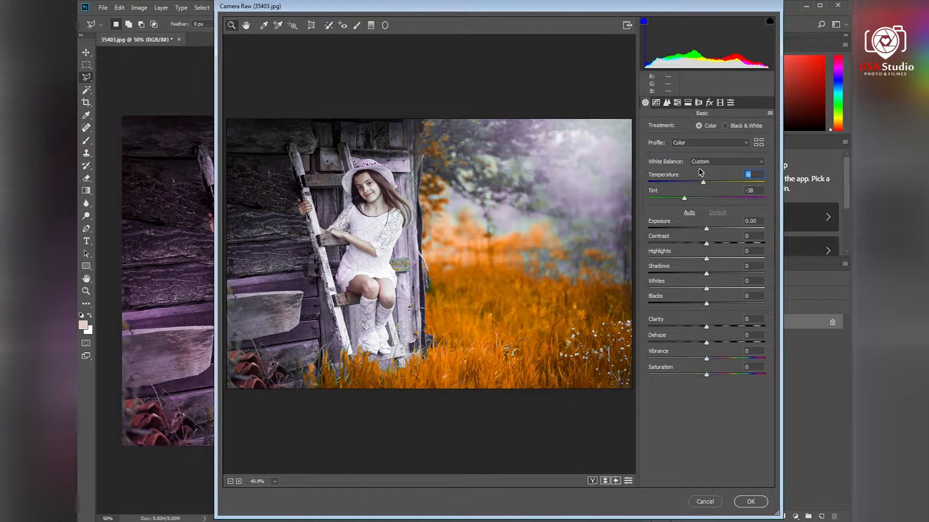
Step: In HSL Hue, set Purples to -94, Greens to -100 and Aquas to +3
{"action": "left_click", "coordinate": [677, 102]}
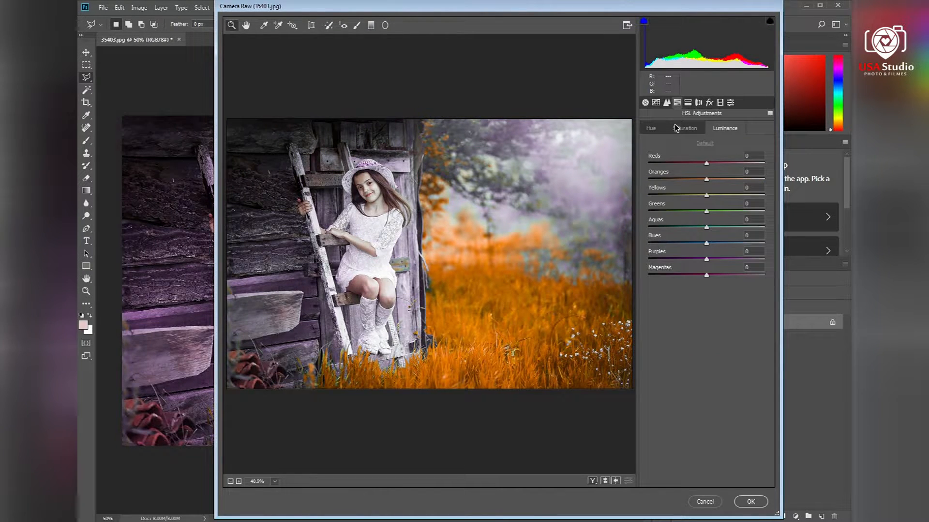
{"action": "left_click", "coordinate": [658, 130]}
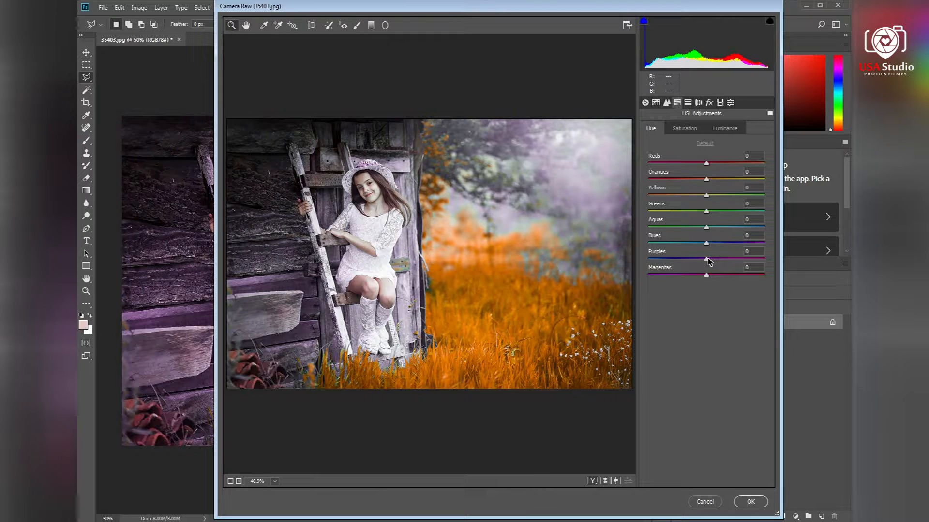
{"action": "left_click_drag", "start_coordinate": [707, 260], "coordinate": [651, 260]}
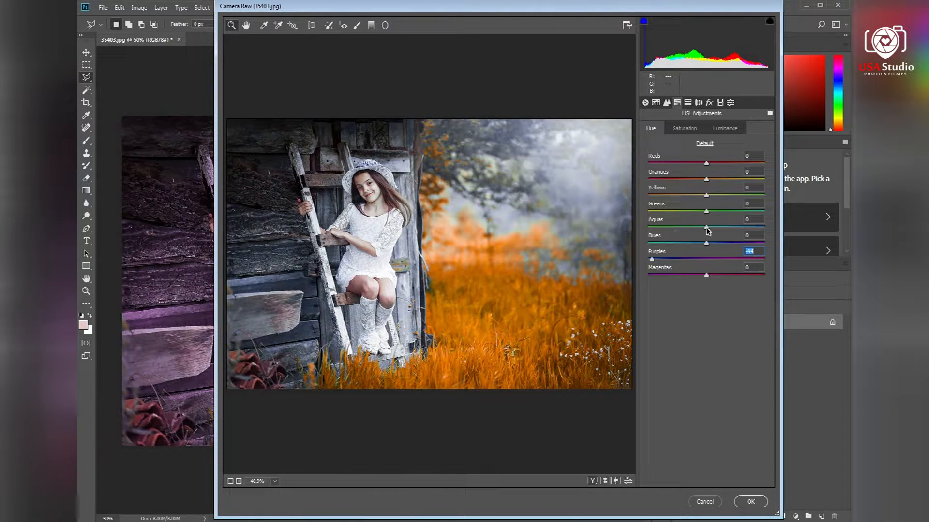
{"action": "left_click_drag", "start_coordinate": [706, 228], "coordinate": [629, 215]}
{"action": "mouse_move", "coordinate": [706, 196]}
{"action": "left_mouse_down"}
{"action": "mouse_move", "coordinate": [668, 197]}
{"action": "mouse_move", "coordinate": [732, 198]}
{"action": "mouse_move", "coordinate": [709, 195]}
{"action": "left_mouse_up"}
Step: Set HSL Saturation Blues to +100 and Purples to -33, and Luminance Blues to -15
{"action": "left_click", "coordinate": [677, 130]}
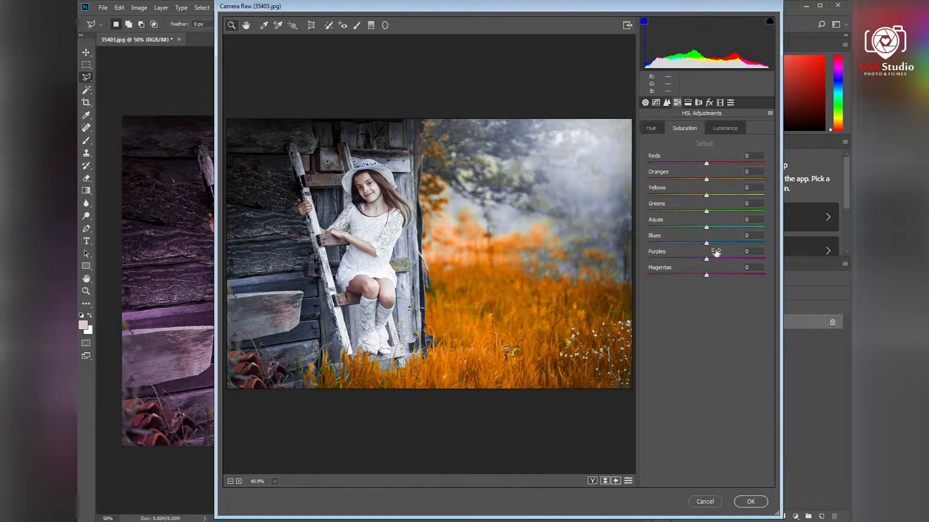
{"action": "left_click_drag", "start_coordinate": [708, 244], "coordinate": [766, 244]}
{"action": "left_click_drag", "start_coordinate": [692, 260], "coordinate": [686, 260]}
{"action": "left_click", "coordinate": [725, 128]}
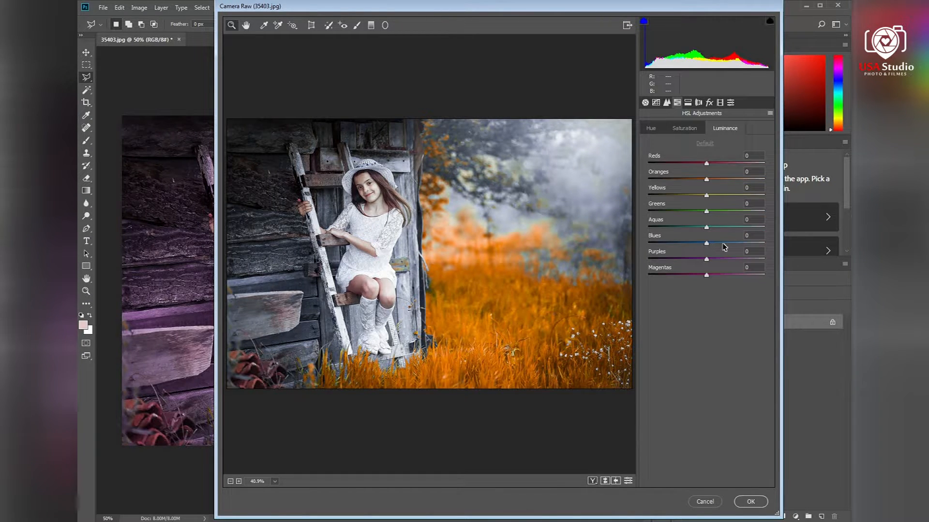
{"action": "left_click_drag", "start_coordinate": [706, 243], "coordinate": [697, 243]}
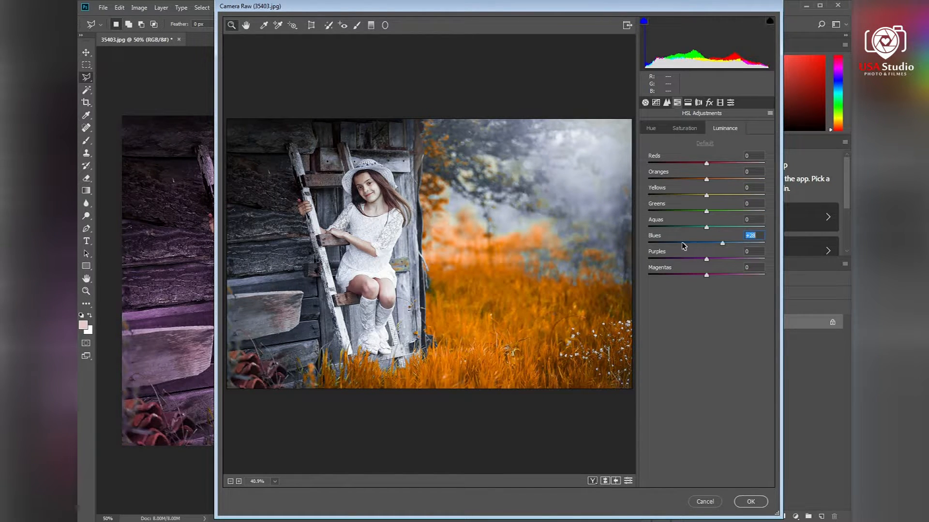
Step: In Calibration, set Blue Primary Hue +3 and Saturation +10, Green Primary Hue -48 and Saturation -6
{"action": "left_click", "coordinate": [719, 103]}
{"action": "left_click_drag", "start_coordinate": [706, 286], "coordinate": [711, 300]}
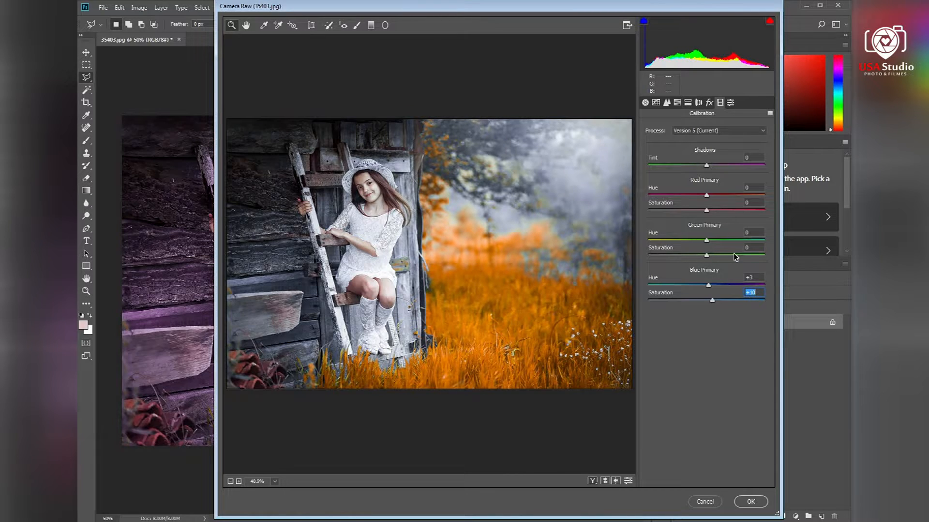
{"action": "left_click_drag", "start_coordinate": [706, 255], "coordinate": [675, 242]}
{"action": "left_click_drag", "start_coordinate": [762, 250], "coordinate": [678, 240]}
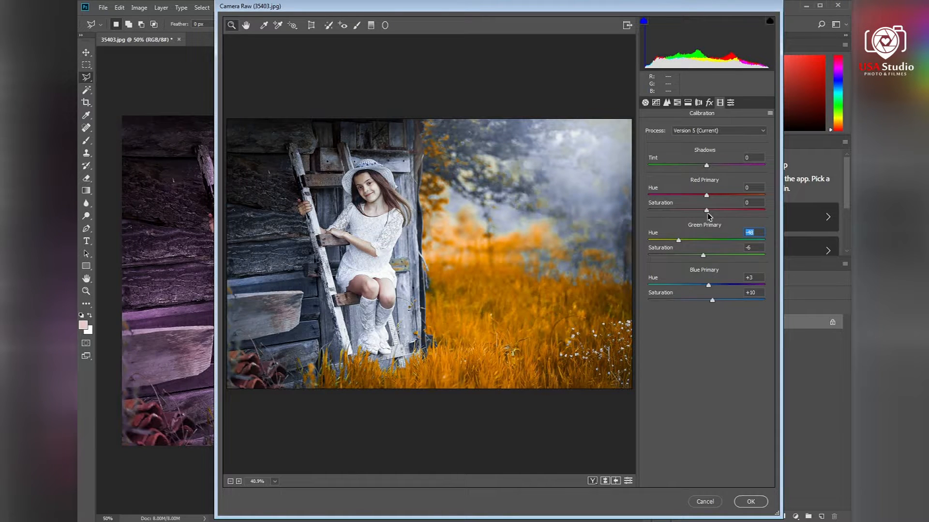
Step: In Calibration, set Red Primary Hue -16, Saturation +78 and Shadows Tint -100
{"action": "left_click_drag", "start_coordinate": [731, 211], "coordinate": [697, 202]}
{"action": "left_click_drag", "start_coordinate": [729, 168], "coordinate": [604, 166]}
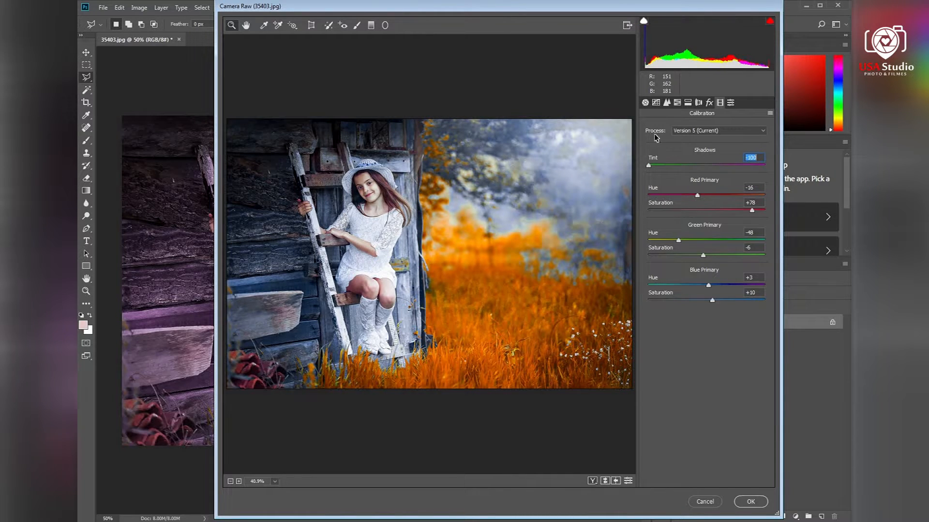
Step: Raise the Basic Temperature slightly
{"action": "left_click", "coordinate": [645, 103]}
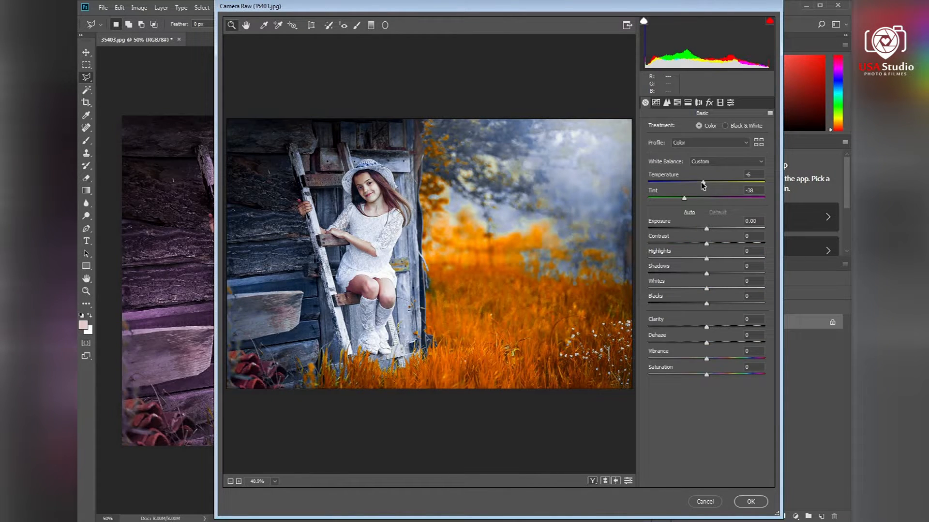
{"action": "left_click_drag", "start_coordinate": [703, 186], "coordinate": [708, 184]}
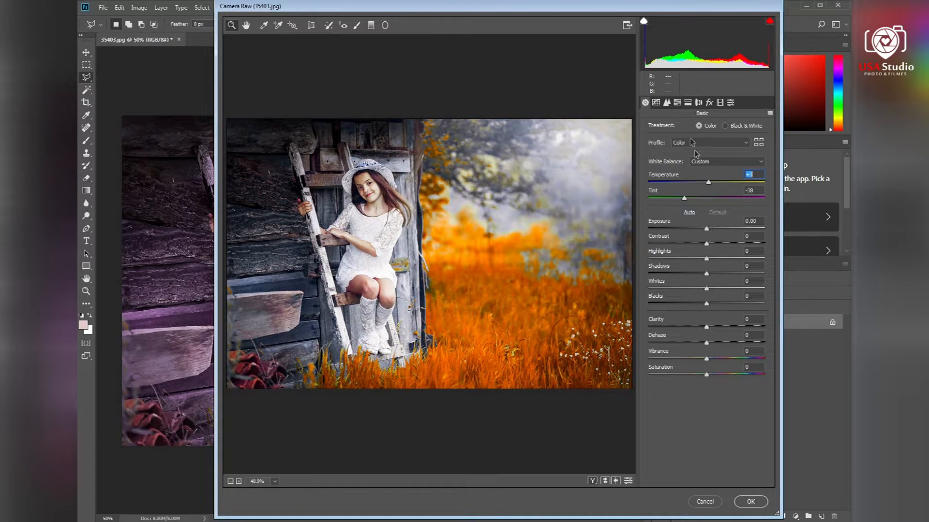
Step: Zoom in on the image and set HSL Luminance Oranges to +16
{"action": "left_click", "coordinate": [677, 103]}
{"action": "left_click", "coordinate": [683, 128]}
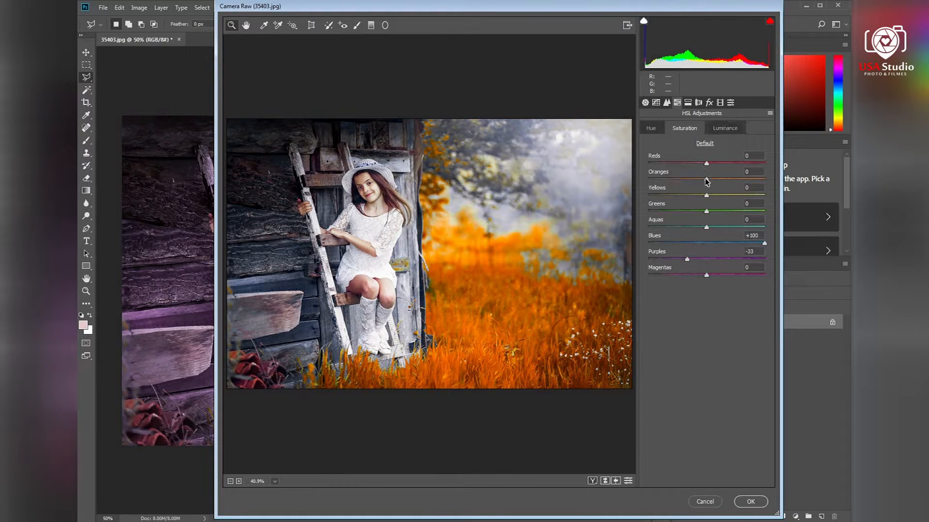
{"action": "key", "text": "ctrl+plus"}
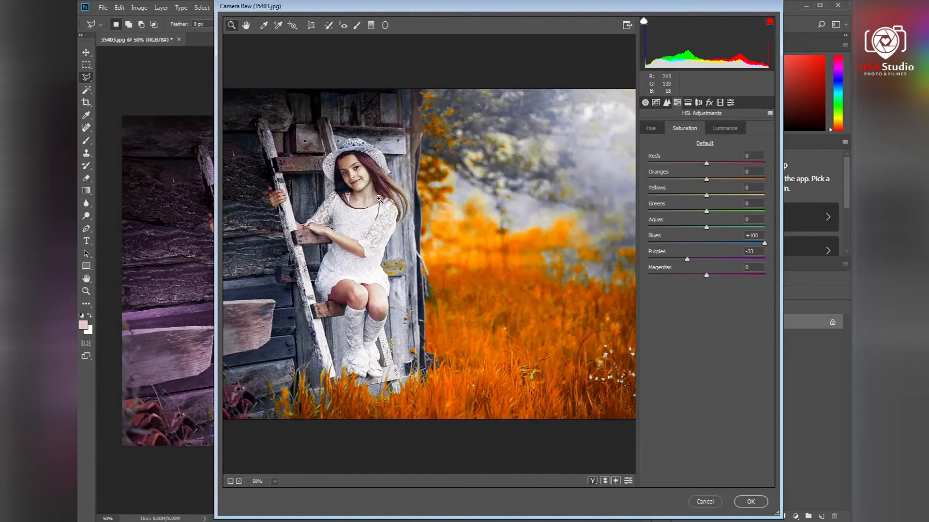
{"action": "key", "text": "ctrl+plus"}
{"action": "left_click_drag", "start_coordinate": [399, 205], "coordinate": [480, 219]}
{"action": "mouse_move", "coordinate": [706, 181]}
{"action": "left_mouse_down"}
{"action": "mouse_move", "coordinate": [666, 189]}
{"action": "mouse_move", "coordinate": [704, 195]}
{"action": "mouse_move", "coordinate": [717, 183]}
{"action": "left_mouse_up"}
{"action": "left_click", "coordinate": [725, 128]}
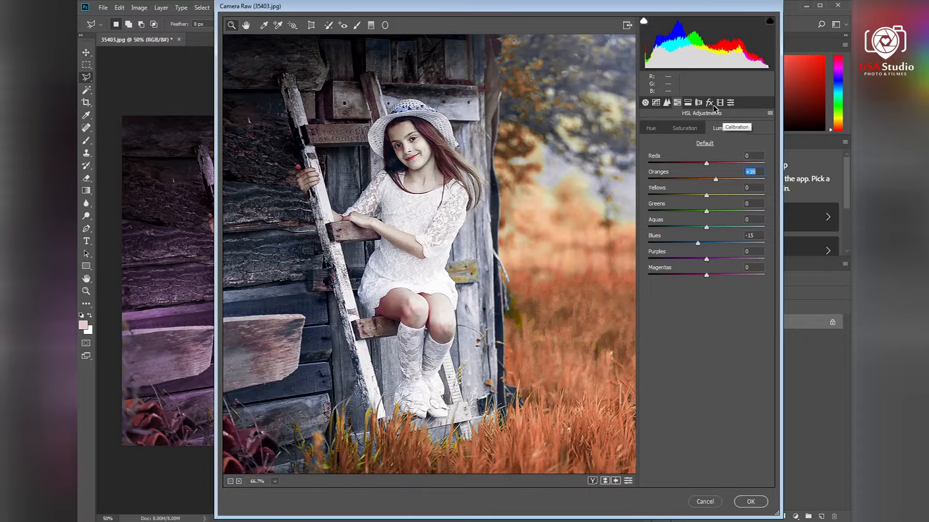
Step: Set the Effects Post Crop Vignetting Amount to -12 and apply the Camera Raw Filter
{"action": "key", "text": "ctrl+minus"}
{"action": "key", "text": "ctrl+minus"}
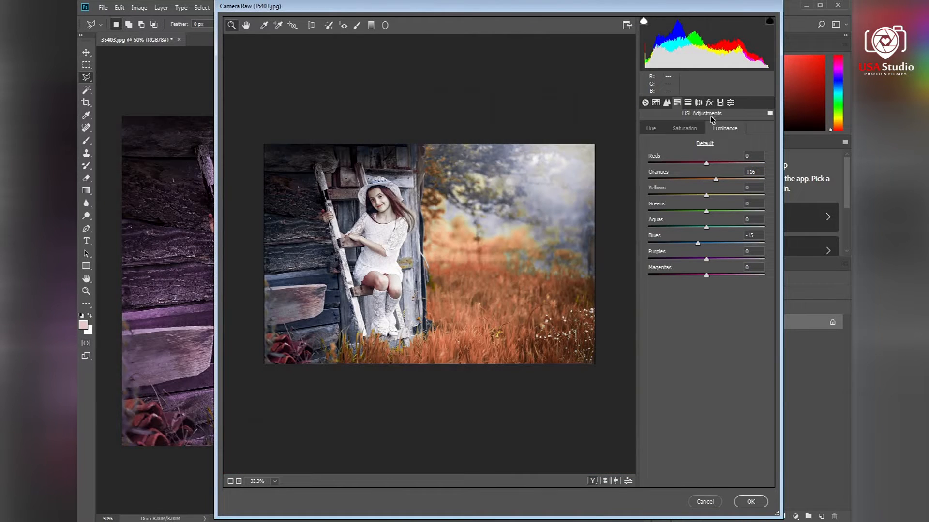
{"action": "left_click", "coordinate": [709, 102]}
{"action": "left_click_drag", "start_coordinate": [707, 231], "coordinate": [700, 230]}
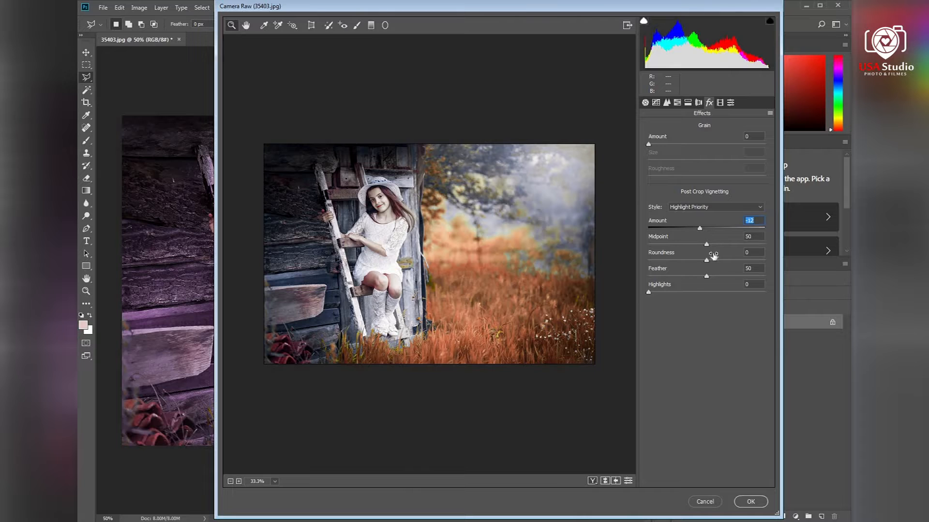
{"action": "left_click", "coordinate": [750, 502]}
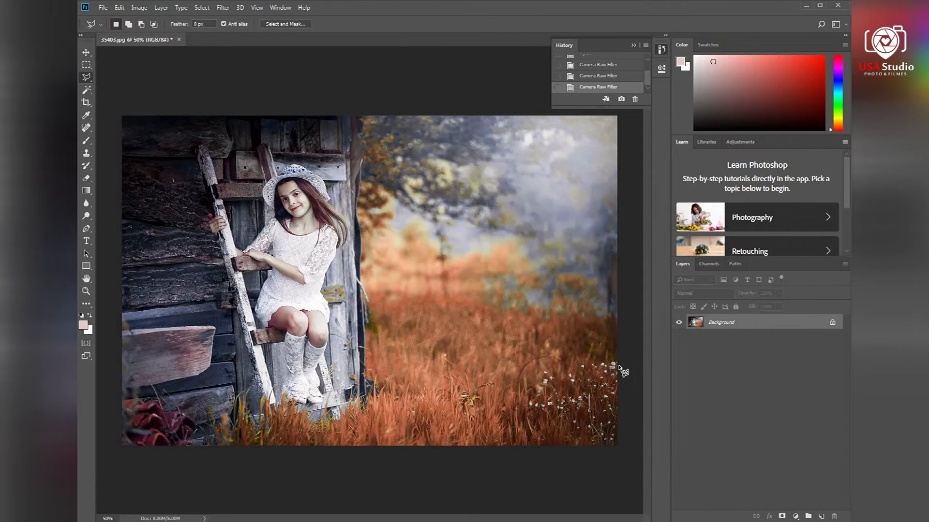
Step: Toggle undo and redo to compare the photo before and after the Camera Raw Filter
{"action": "key", "text": "ctrl+z"}
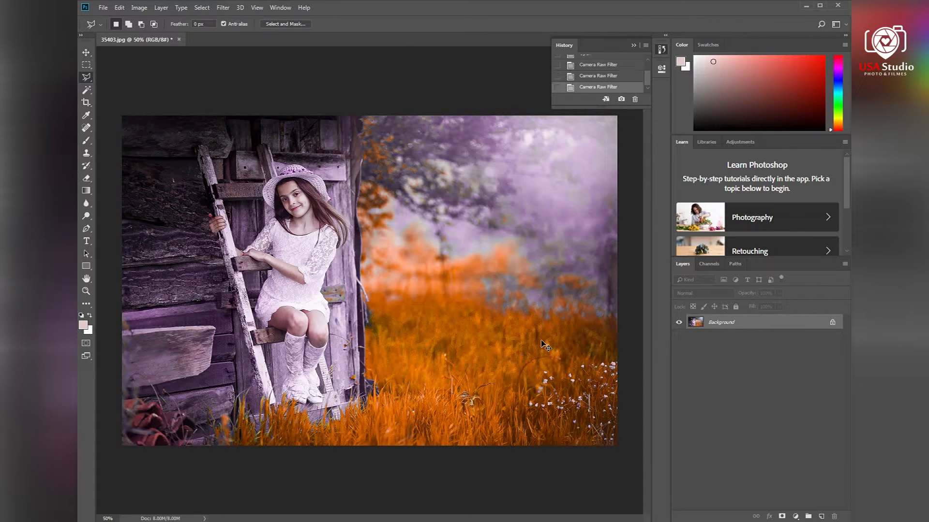
{"action": "key", "text": "ctrl+z"}
{"action": "key", "text": "ctrl+z"}
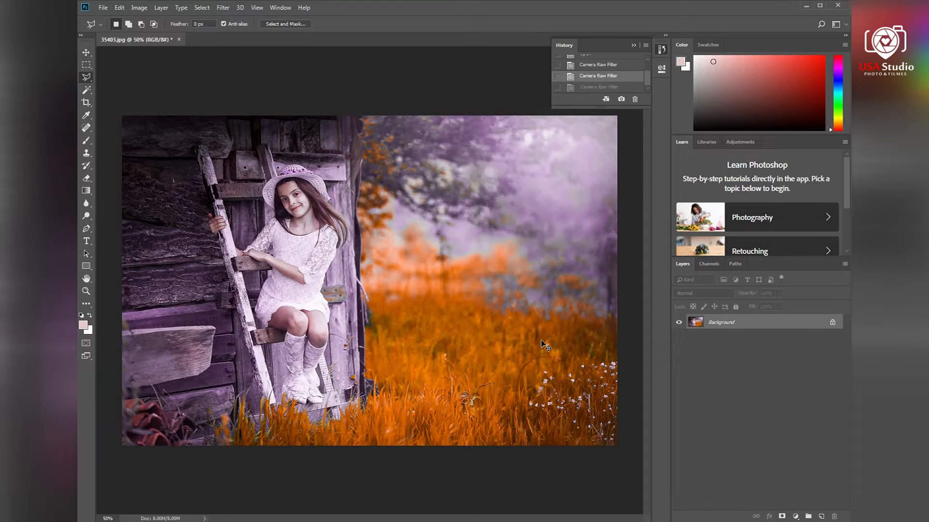
{"action": "key", "text": "ctrl+z"}
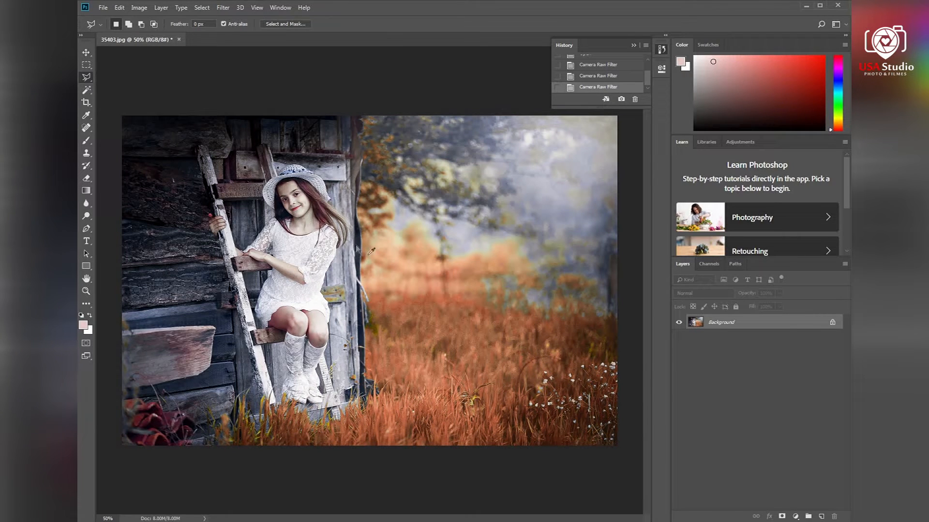
Step: Apply Levels with the black input point moved slightly inward
{"action": "key", "text": "ctrl+l"}
{"action": "left_click_drag", "start_coordinate": [603, 292], "coordinate": [598, 293]}
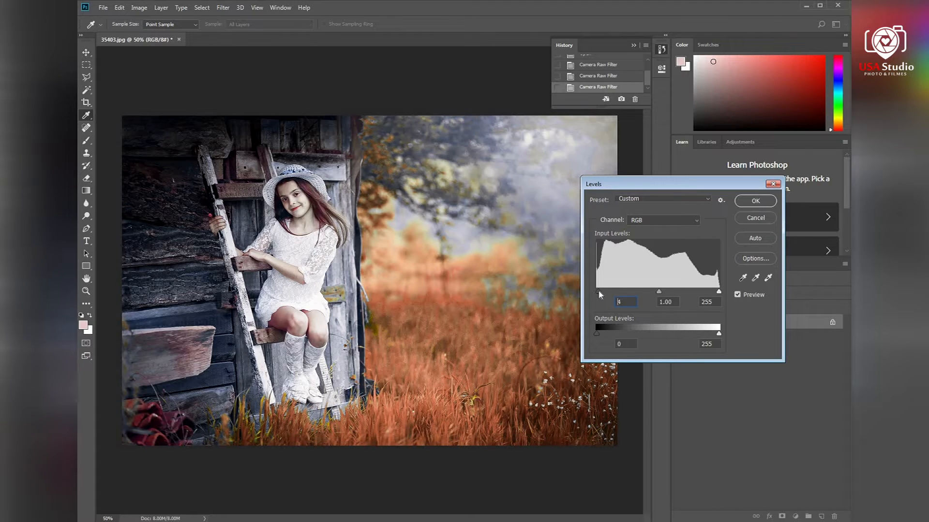
{"action": "left_click", "coordinate": [769, 205]}
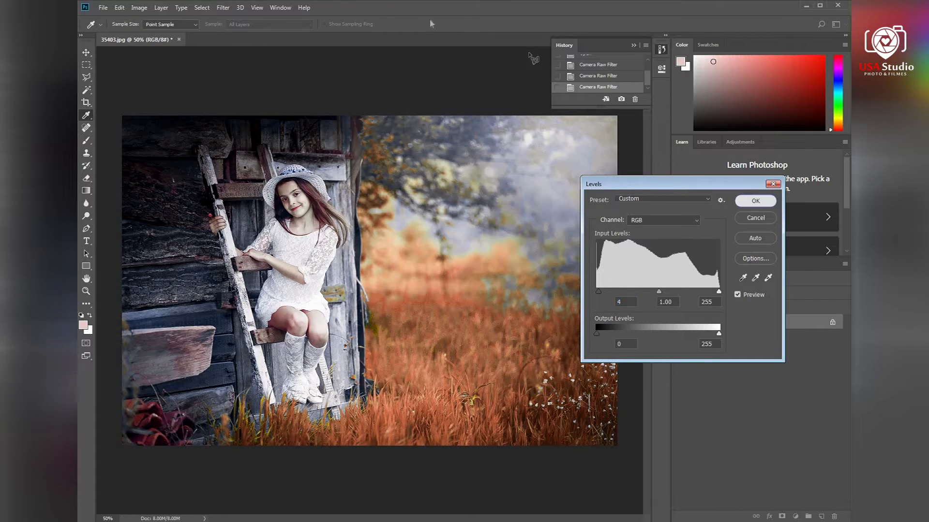
Step: Reopen the Camera Raw Filter, expand the preset groups, and apply the Light Sharpening preset
{"action": "left_click", "coordinate": [240, 8]}
{"action": "left_click", "coordinate": [242, 67]}
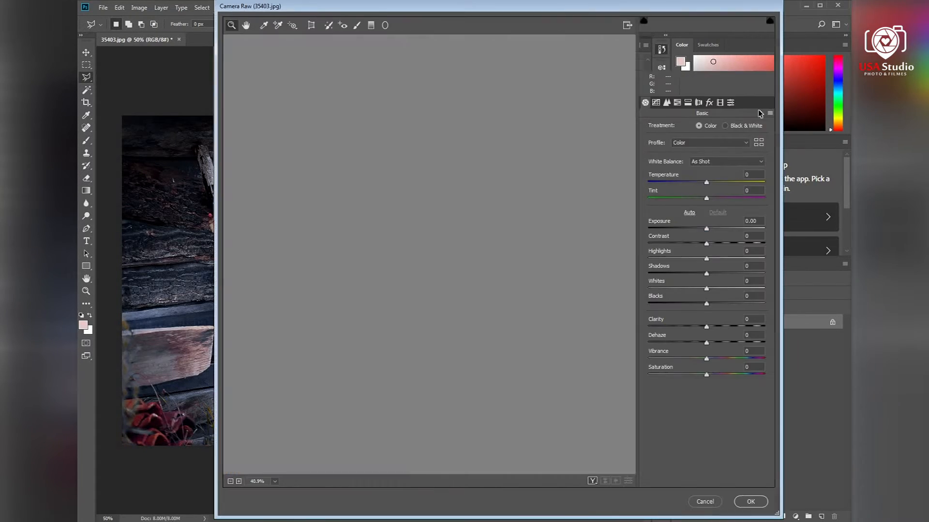
{"action": "left_click", "coordinate": [730, 103]}
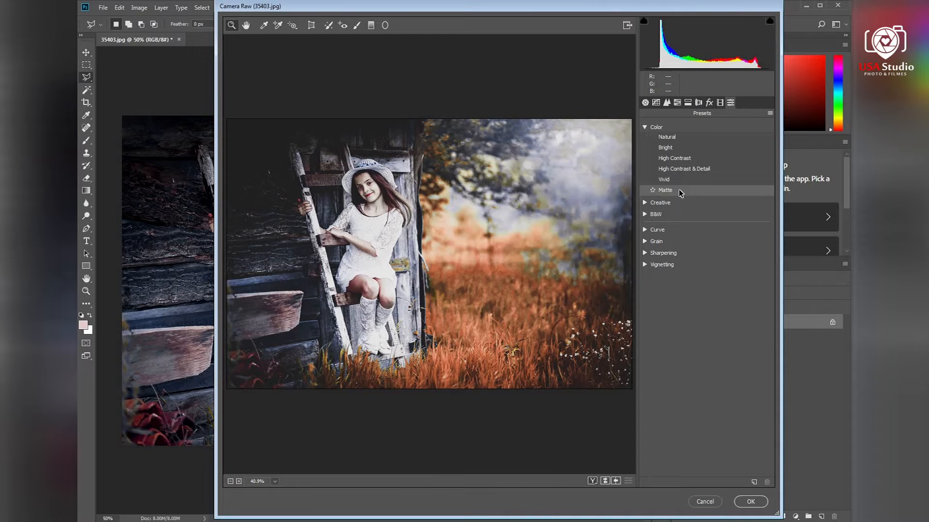
{"action": "left_click", "coordinate": [659, 202]}
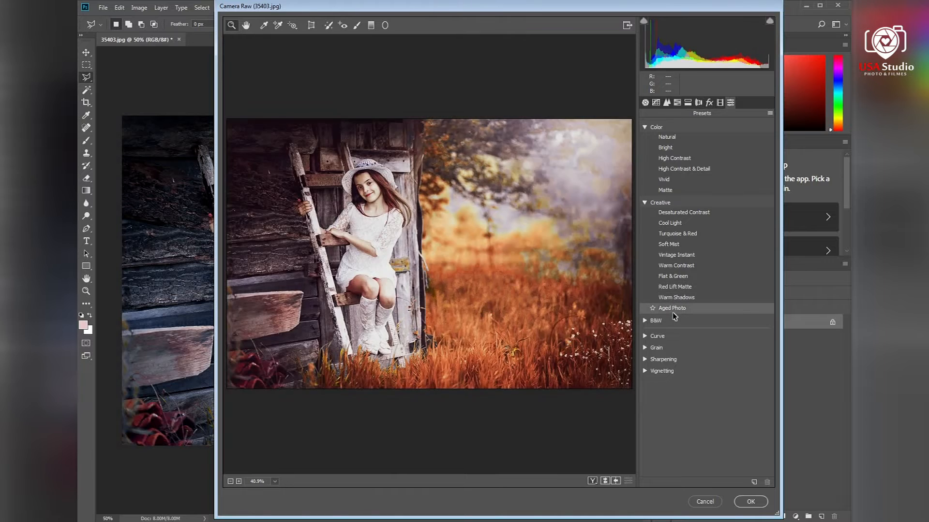
{"action": "left_click", "coordinate": [653, 320]}
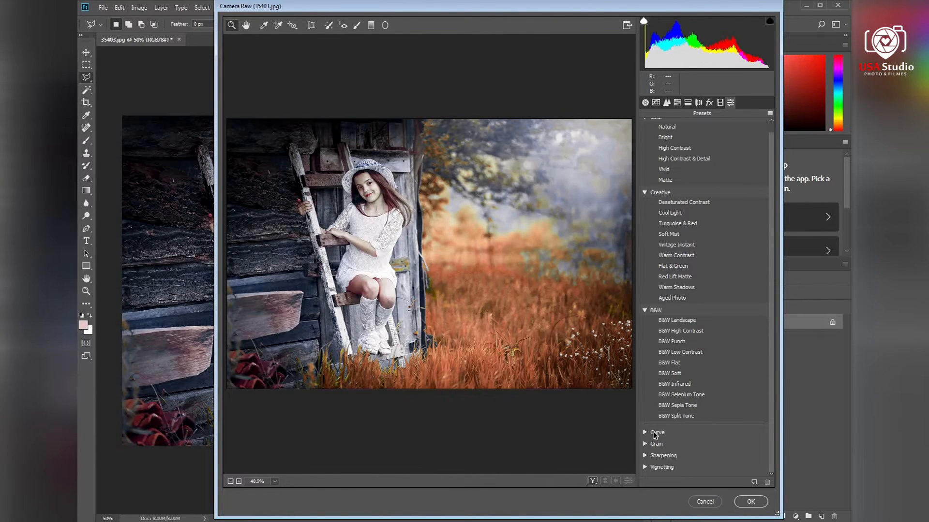
{"action": "left_click", "coordinate": [647, 433]}
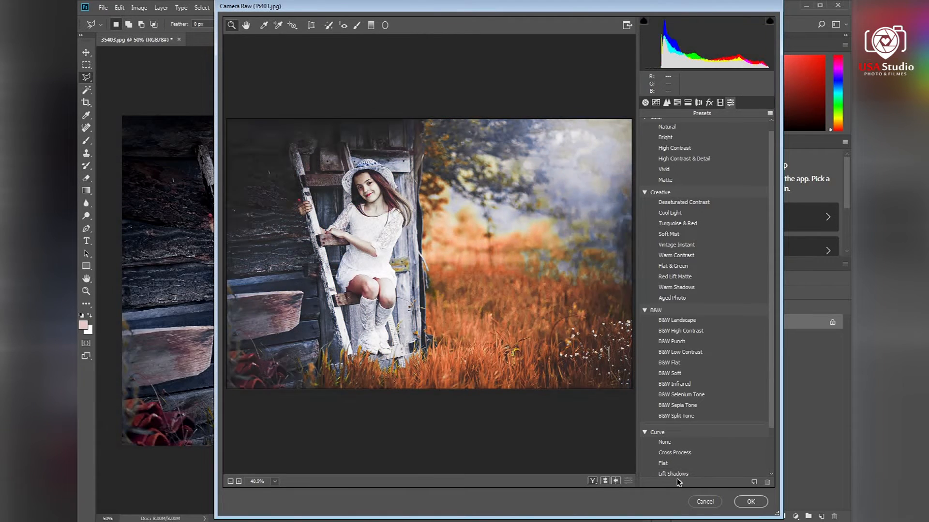
{"action": "left_click_drag", "start_coordinate": [772, 400], "coordinate": [774, 476]}
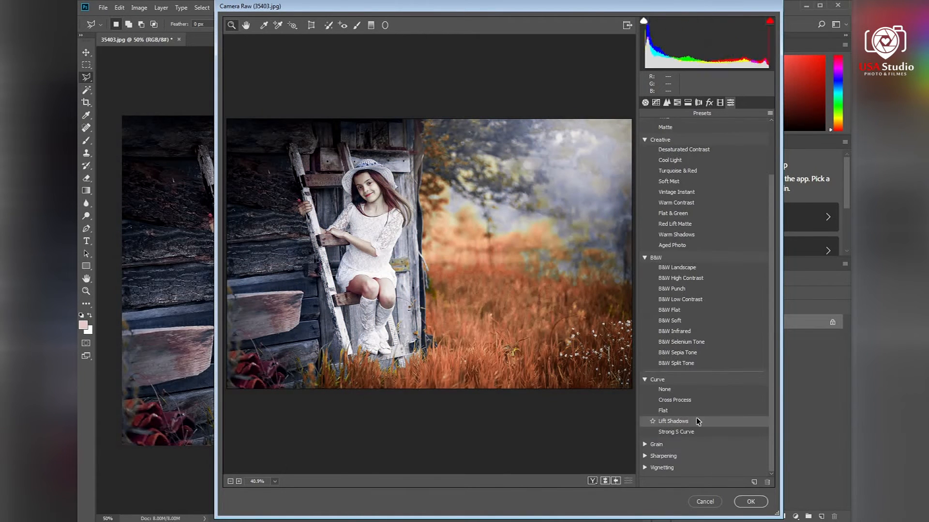
{"action": "left_click", "coordinate": [655, 445]}
{"action": "scroll", "coordinate": [668, 461], "scroll_direction": "down", "scroll_amount": 2}
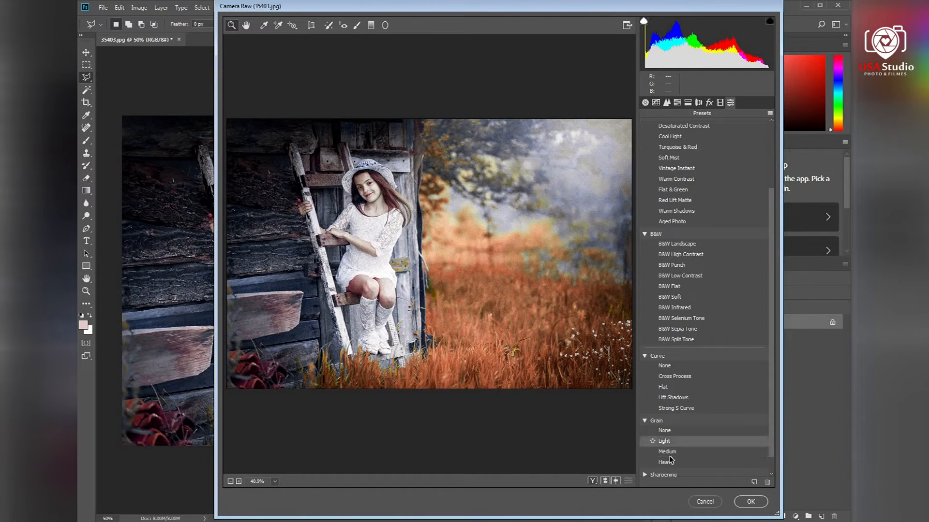
{"action": "left_click", "coordinate": [670, 456]}
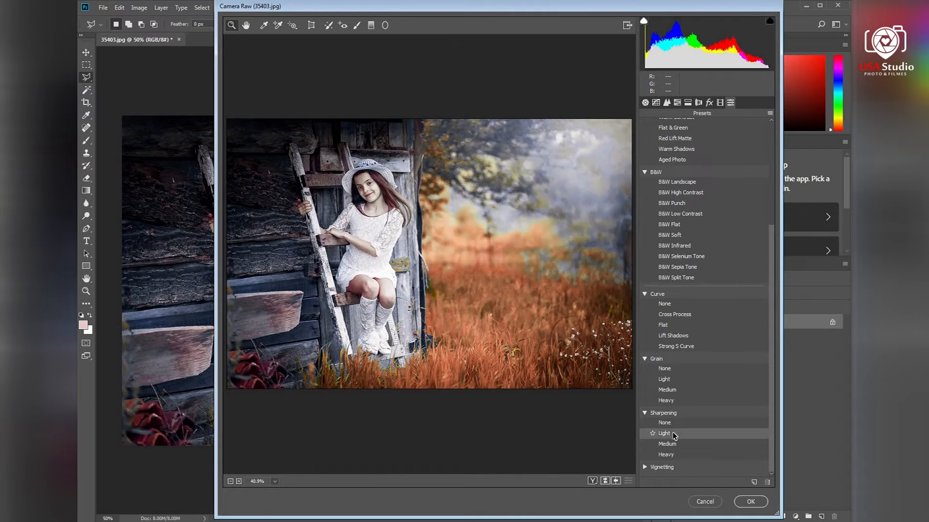
{"action": "left_click", "coordinate": [674, 435]}
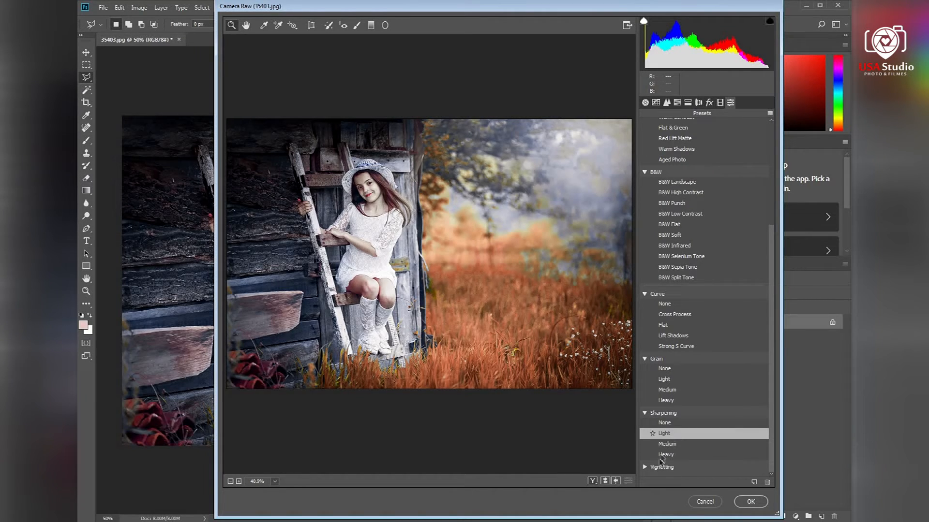
Step: Apply the Light Vignetting preset and the Vivid color preset, marking Vivid as a favorite
{"action": "left_click", "coordinate": [645, 467]}
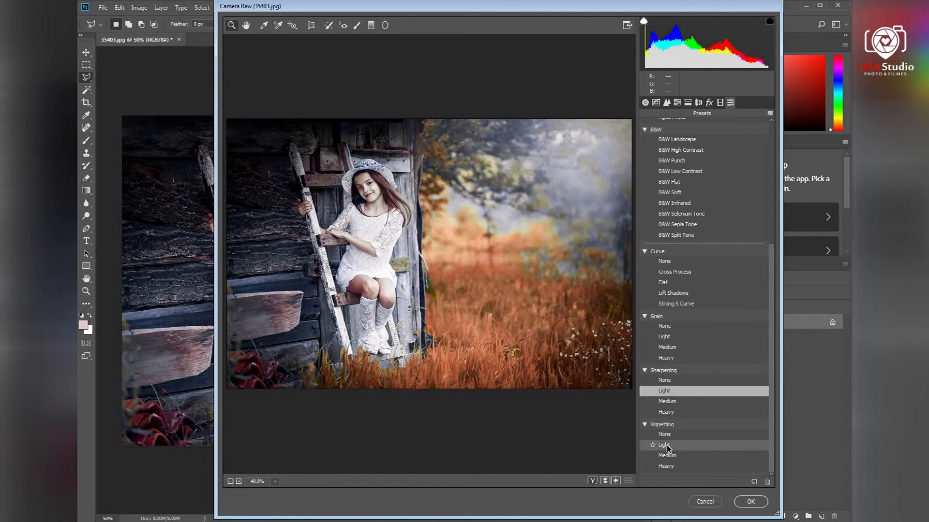
{"action": "left_click", "coordinate": [666, 444]}
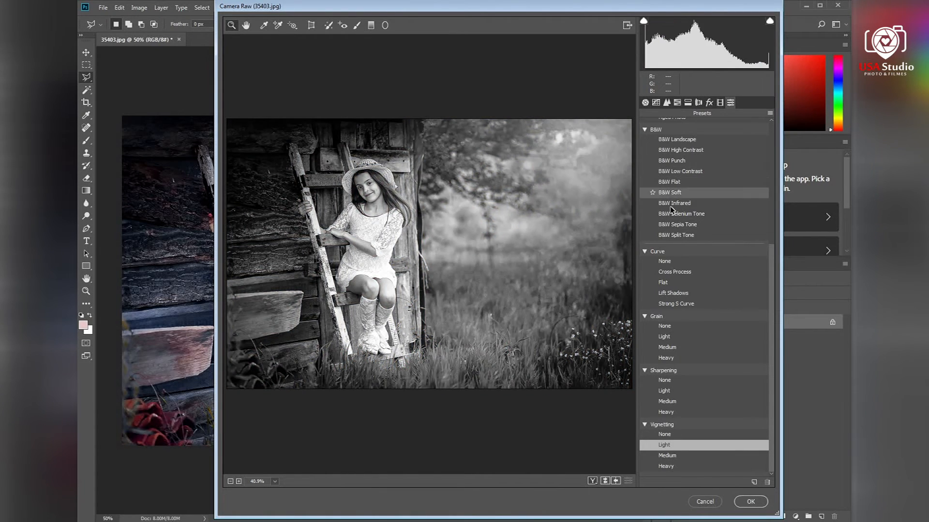
{"action": "scroll", "coordinate": [667, 203], "scroll_direction": "up", "scroll_amount": 3}
{"action": "left_click", "coordinate": [645, 223]}
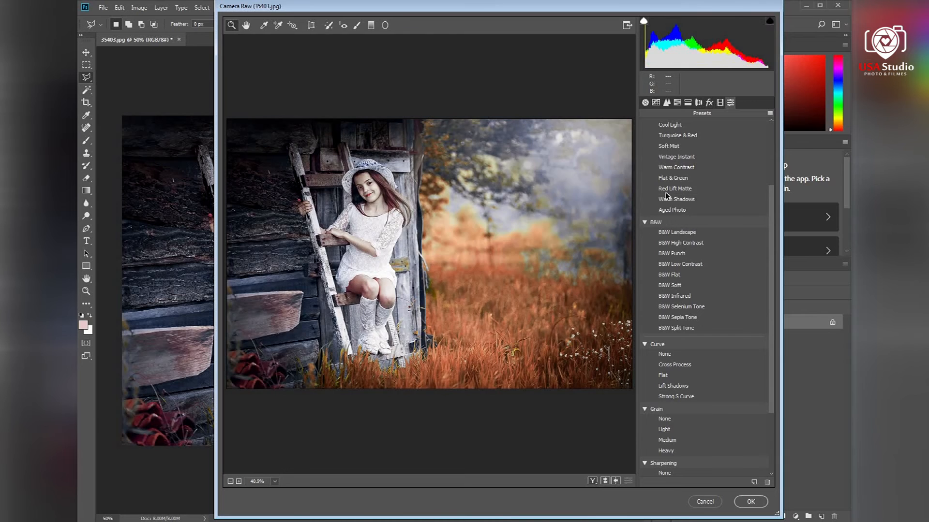
{"action": "scroll", "coordinate": [672, 184], "scroll_direction": "up", "scroll_amount": 3}
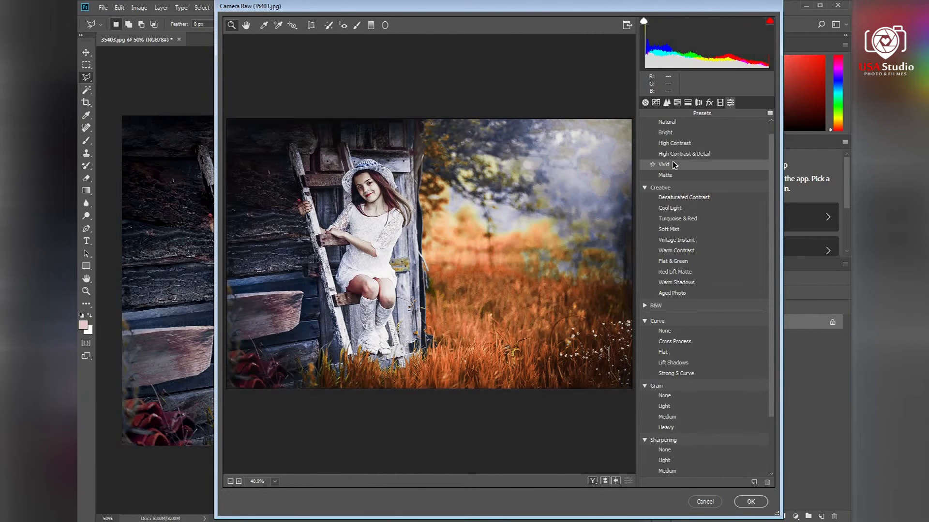
{"action": "left_click", "coordinate": [675, 165]}
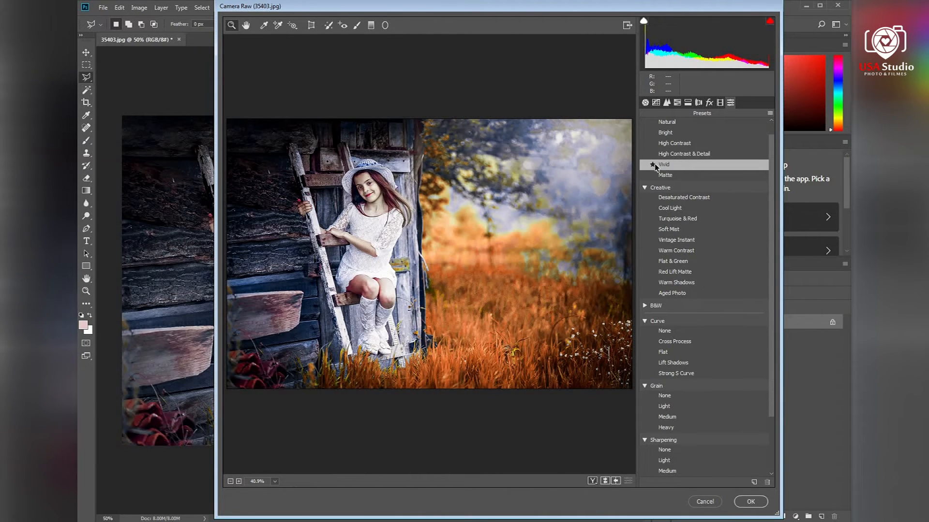
{"action": "left_click", "coordinate": [652, 165]}
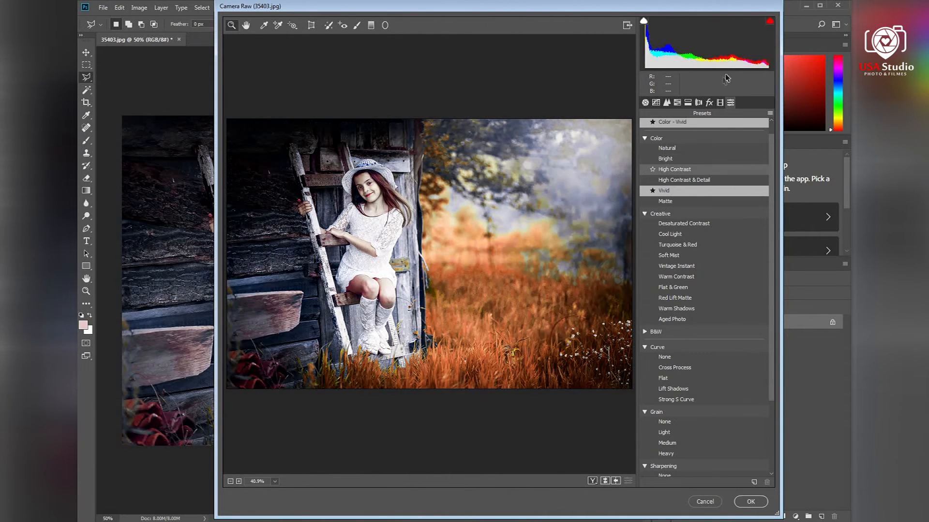
Step: In Basic, set Exposure to +0.05 and Shadows to +28, then apply the filter
{"action": "left_click", "coordinate": [721, 103]}
{"action": "left_click", "coordinate": [646, 103]}
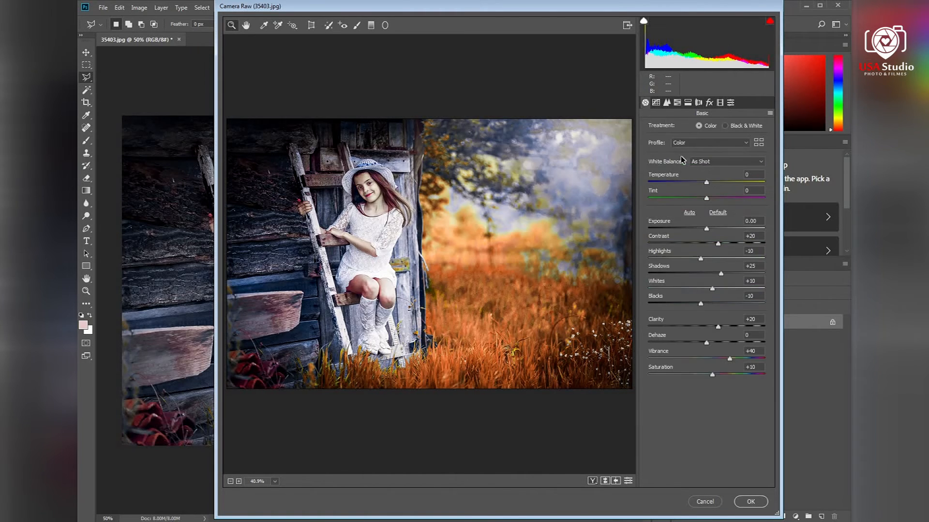
{"action": "left_click", "coordinate": [706, 229]}
{"action": "left_click_drag", "start_coordinate": [729, 273], "coordinate": [725, 271]}
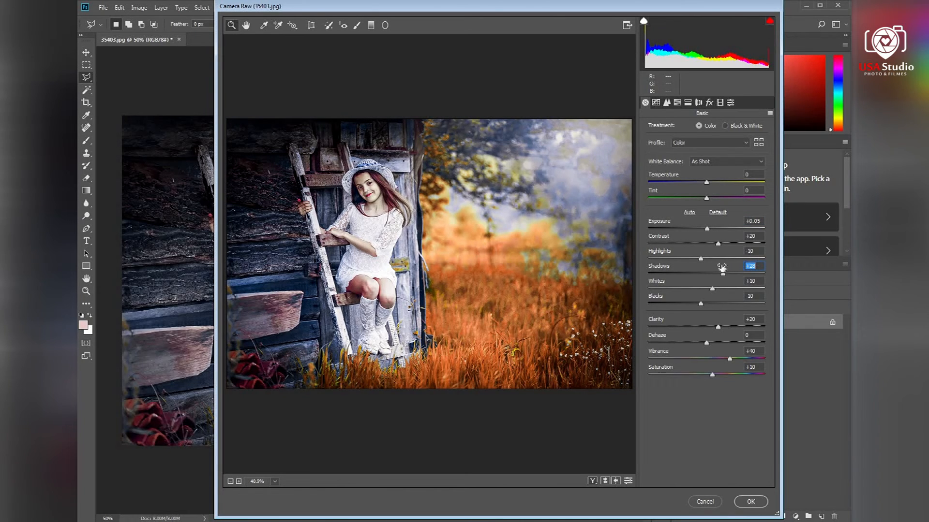
{"action": "left_click", "coordinate": [749, 502]}
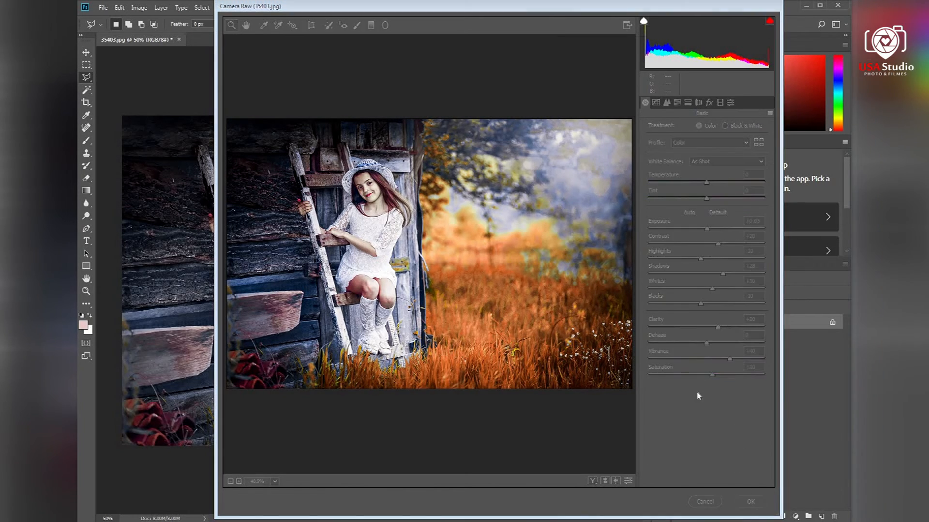
Step: Toggle undo and redo to compare the photo with and without the latest Camera Raw Filter
{"action": "key", "text": "ctrl+z"}
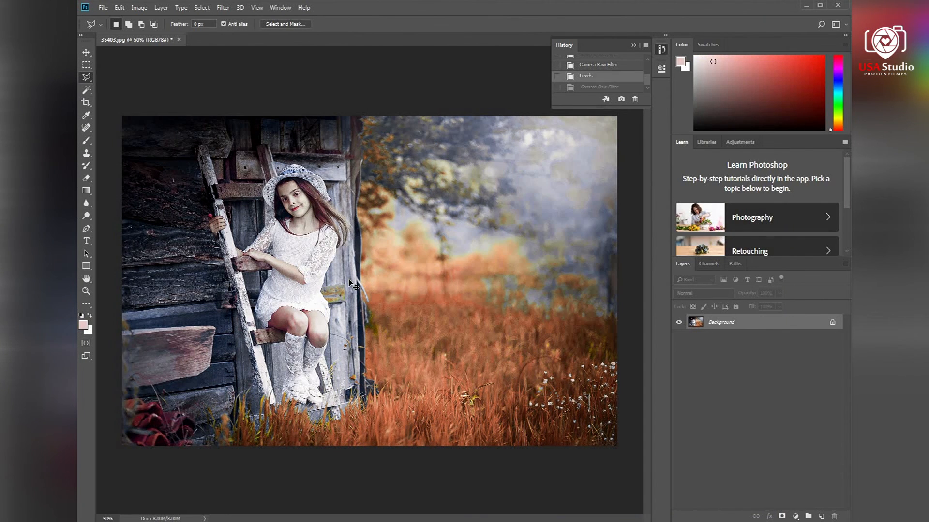
{"action": "key", "text": "ctrl+z"}
{"action": "key", "text": "ctrl+z"}
{"action": "key", "text": "ctrl+z"}
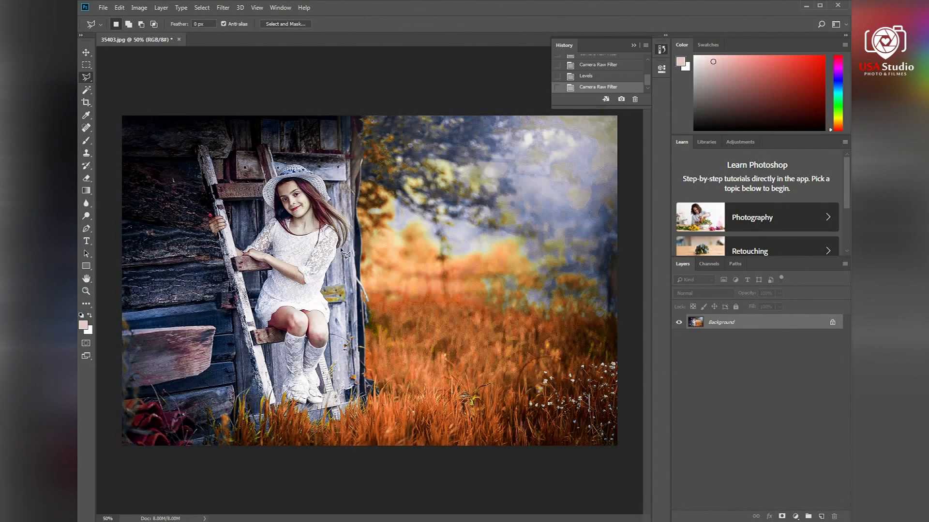